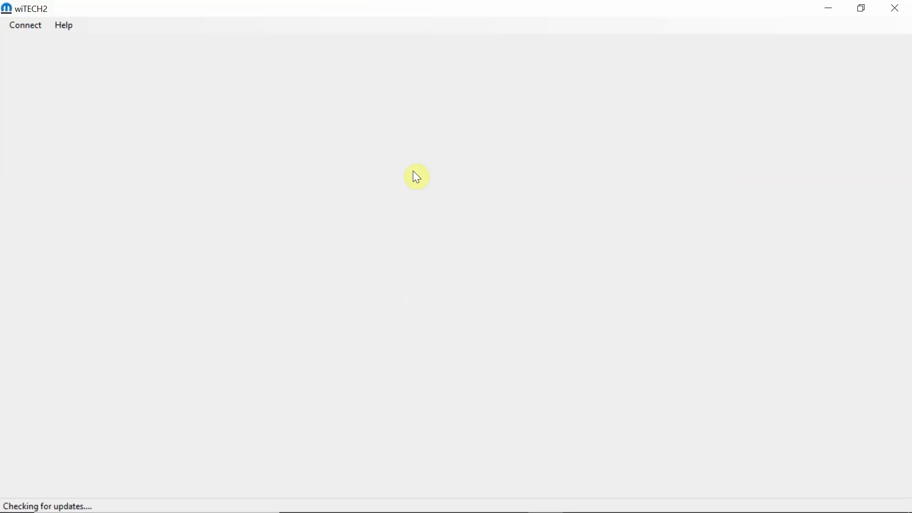
Connect the Drew Technologies CarDAQ-Plus 3 and sign in with username, password and authenticator code
click(33, 29)
mouse_move(108, 41)
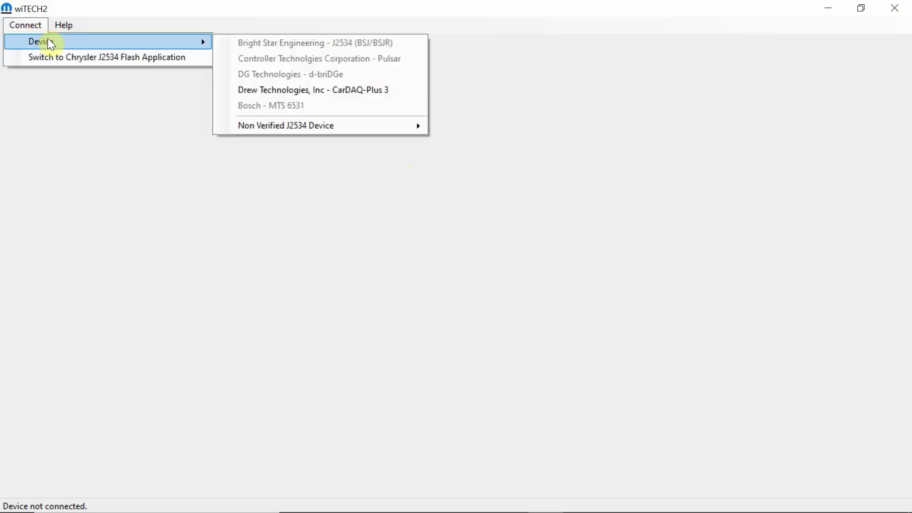
click(367, 93)
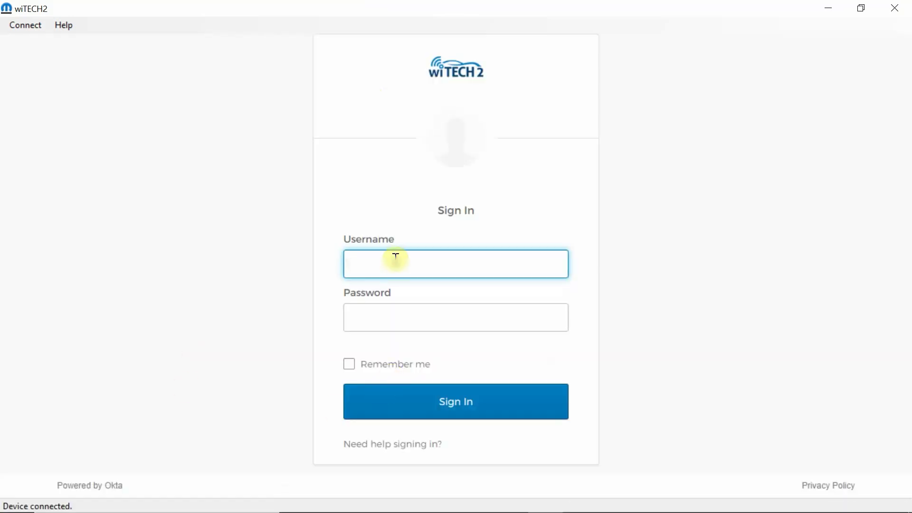
key(Tab)
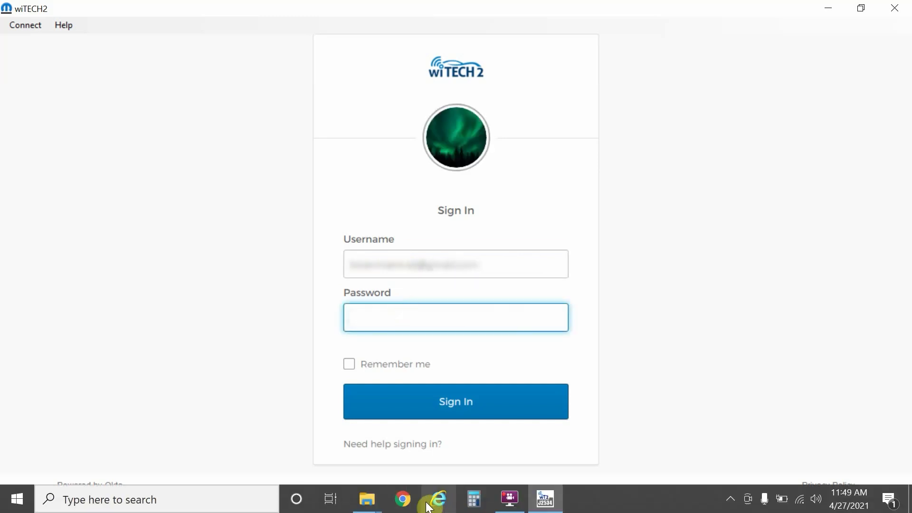
click(408, 419)
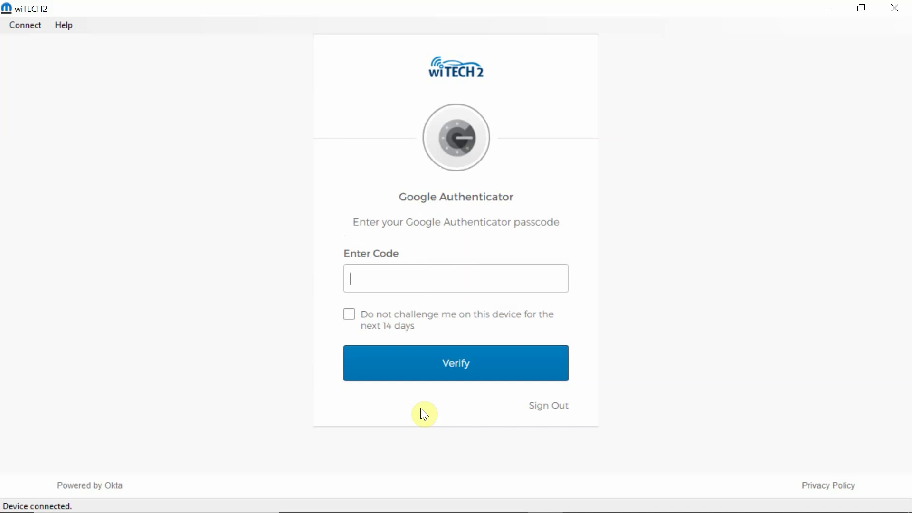
key(Return)
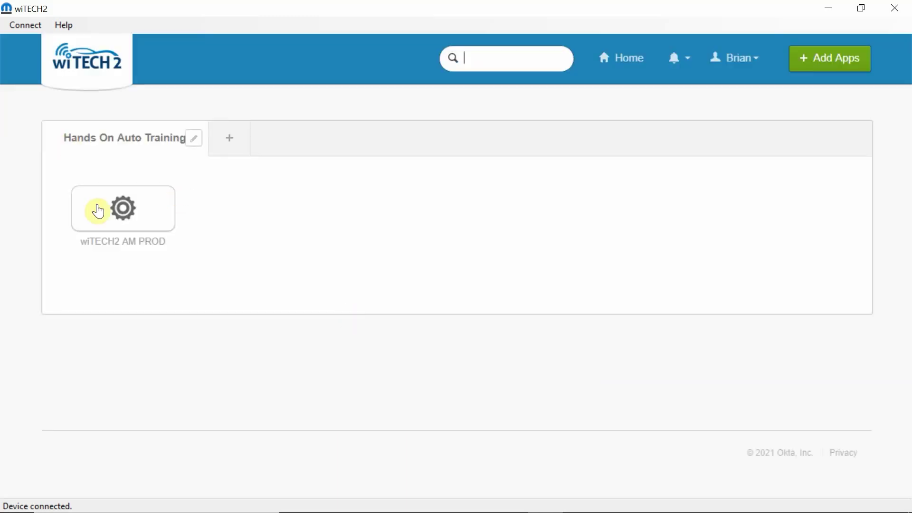
Launch wiTECH2 AM PROD, open the 2016 Jeep Grand Cherokee session, and check the topology legend
click(98, 214)
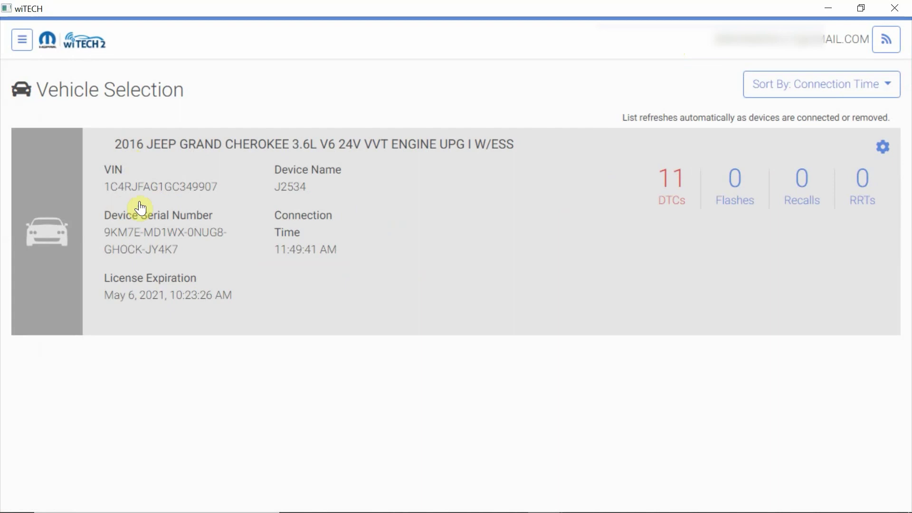
click(400, 239)
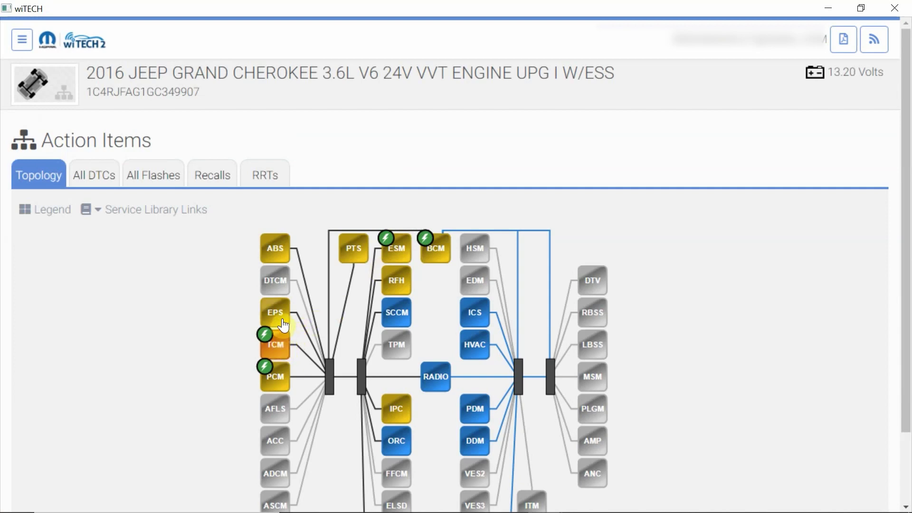
click(60, 212)
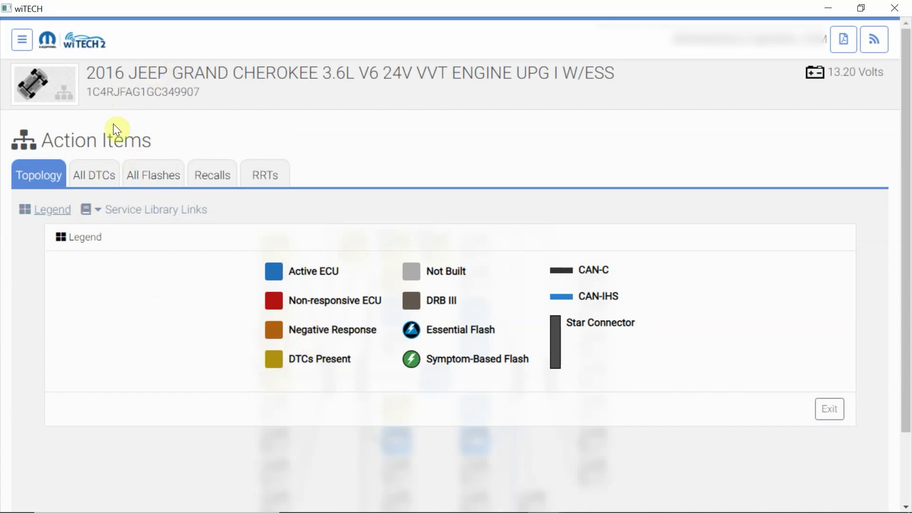
click(338, 212)
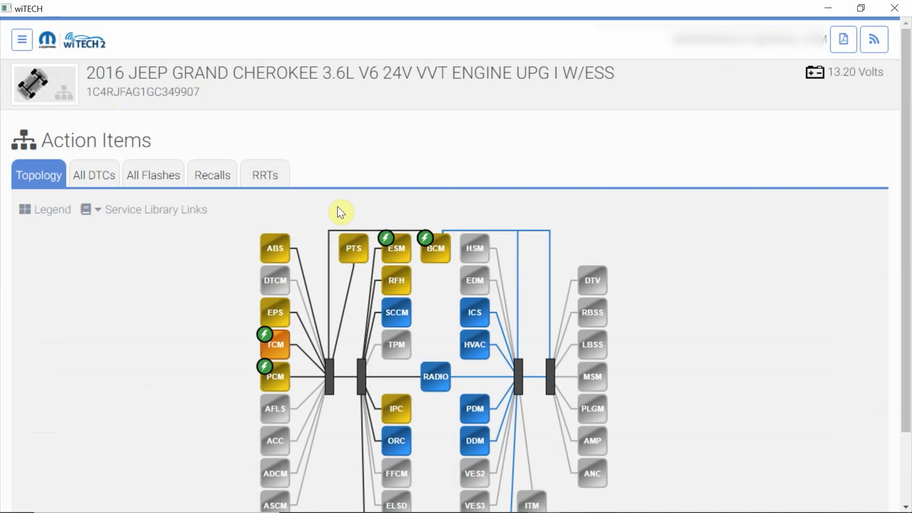
Generate and save a Vehicle Scan Report PDF, then go back to the topology
click(843, 39)
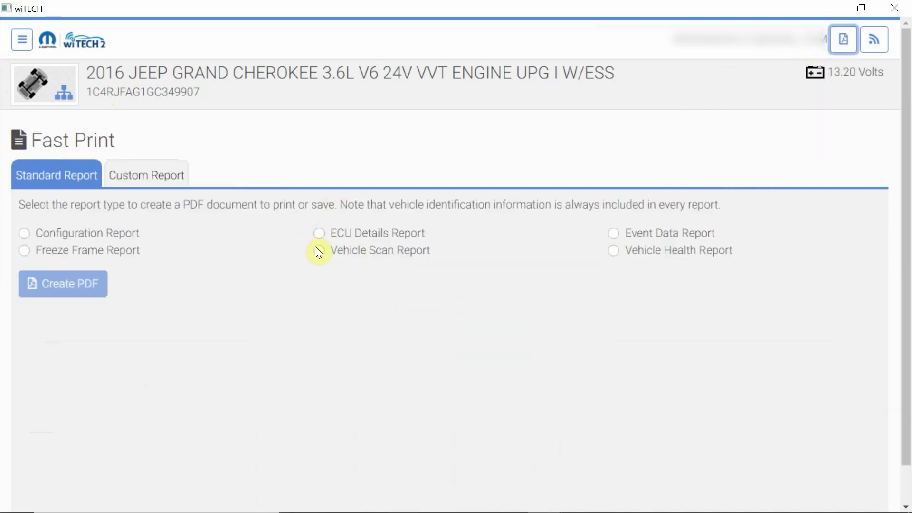
click(318, 250)
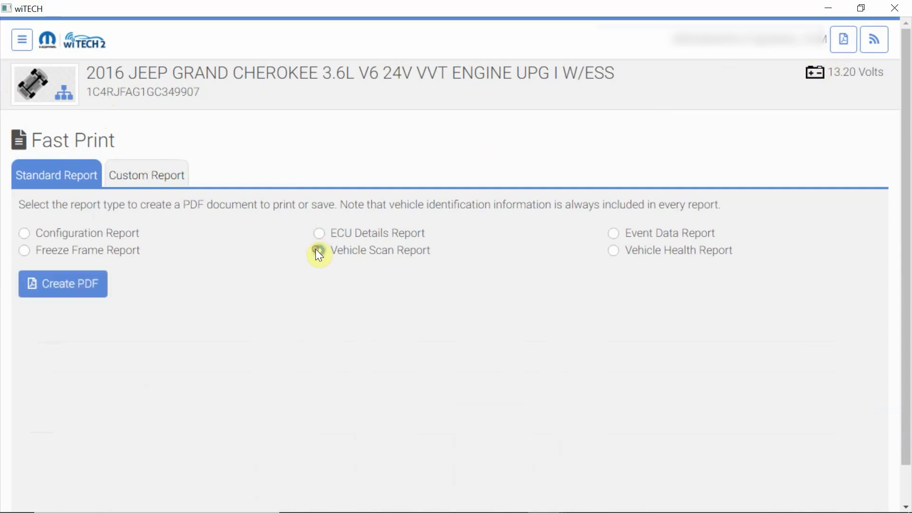
click(56, 289)
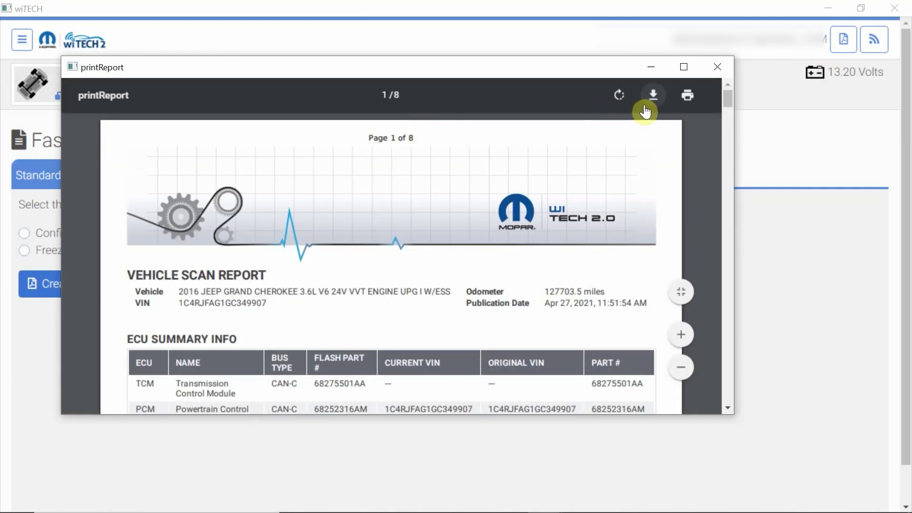
click(645, 105)
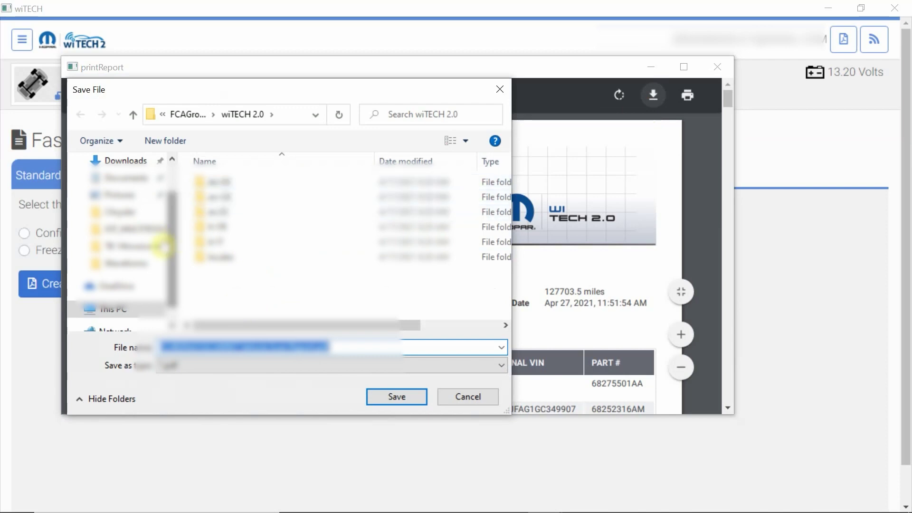
click(155, 246)
key(Return)
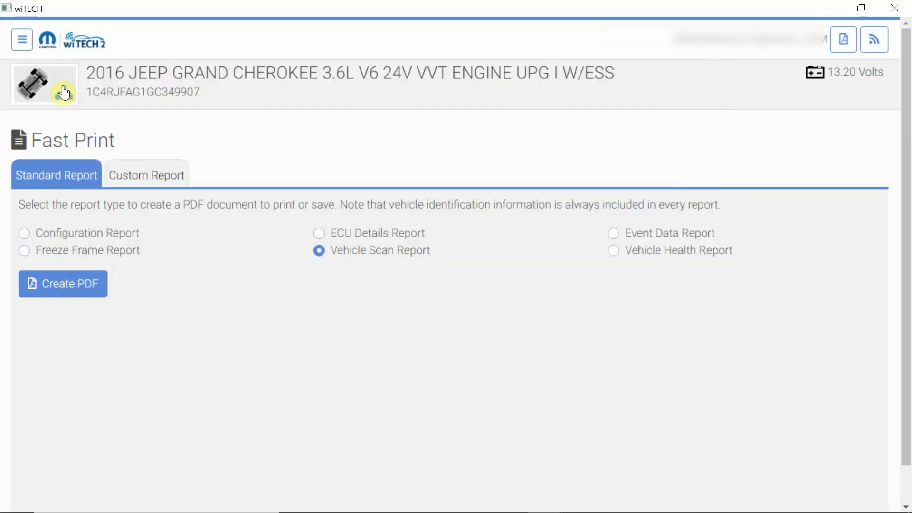
click(63, 91)
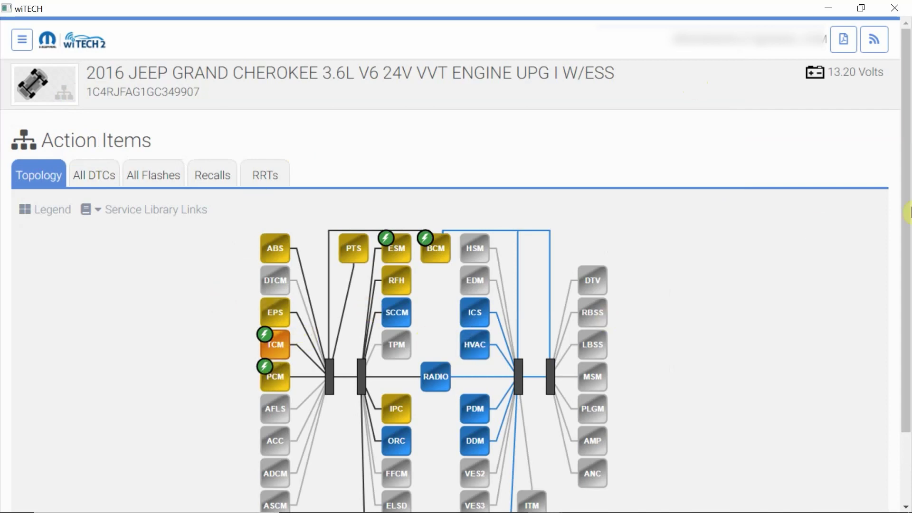
drag(909, 208, 908, 274)
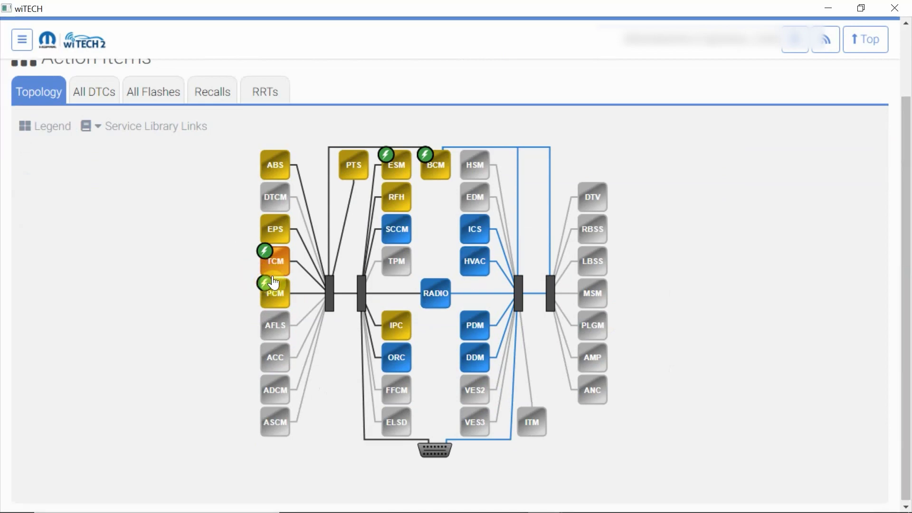
Scroll the topology diagram and open the Transmission Control Module's flash details
click(399, 330)
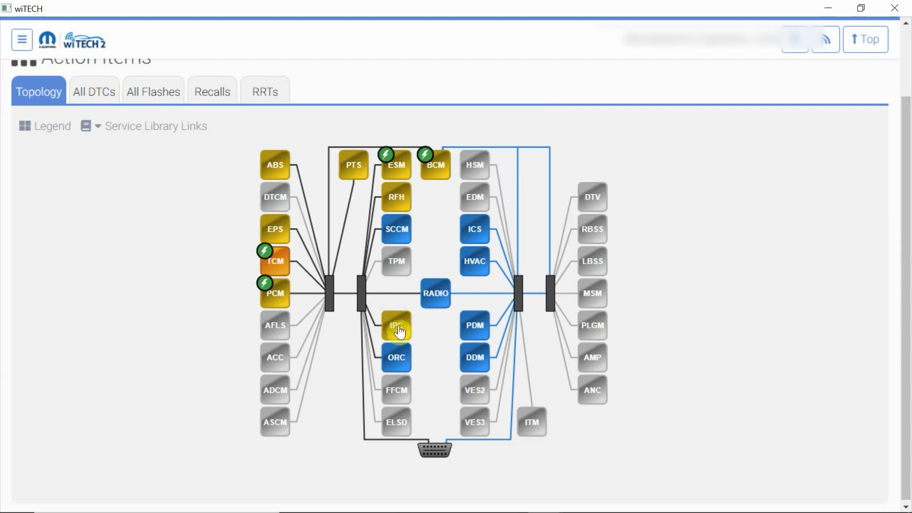
click(271, 275)
click(257, 298)
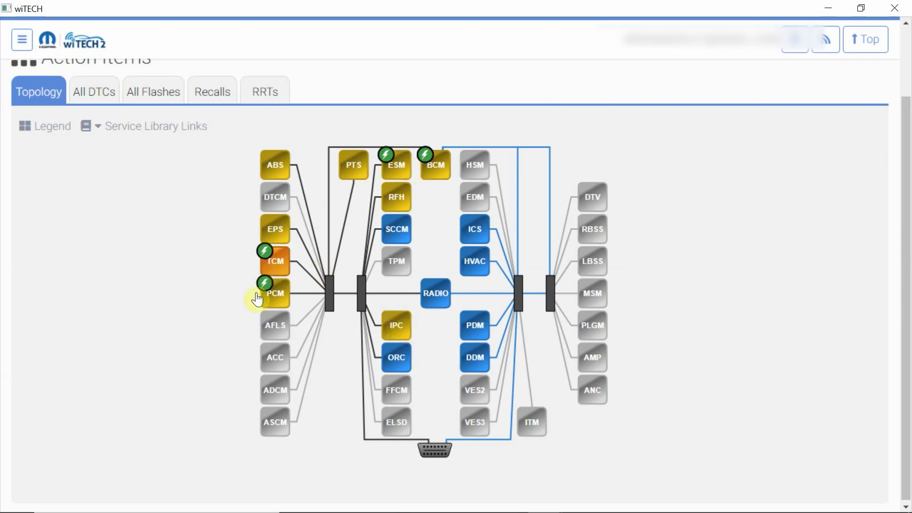
click(275, 269)
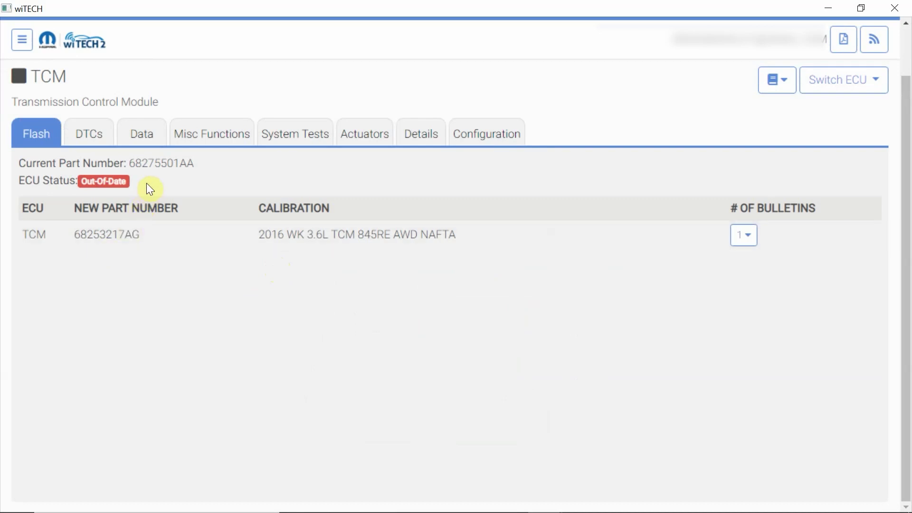
click(117, 239)
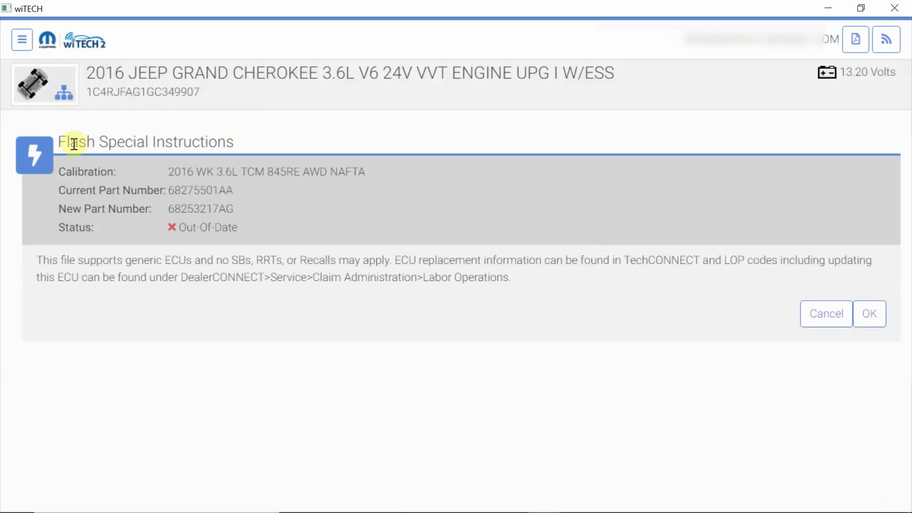
click(825, 315)
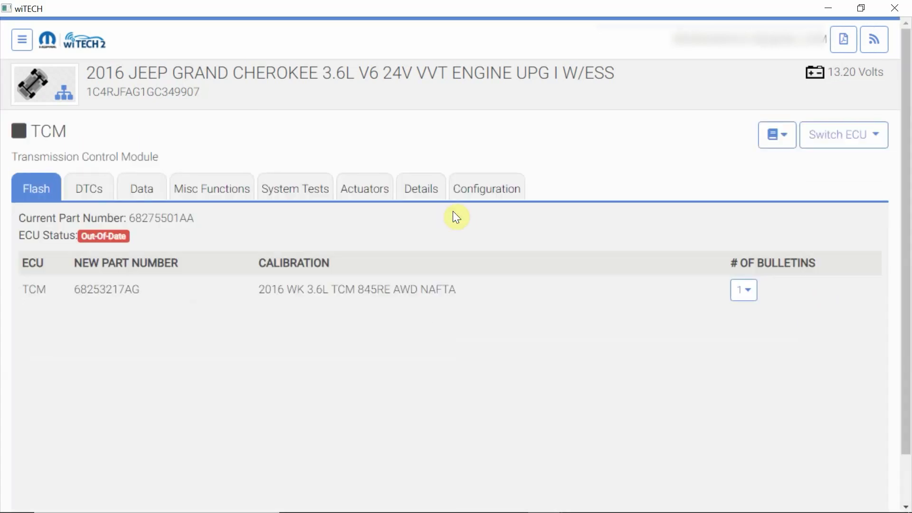
key(super+shift+s)
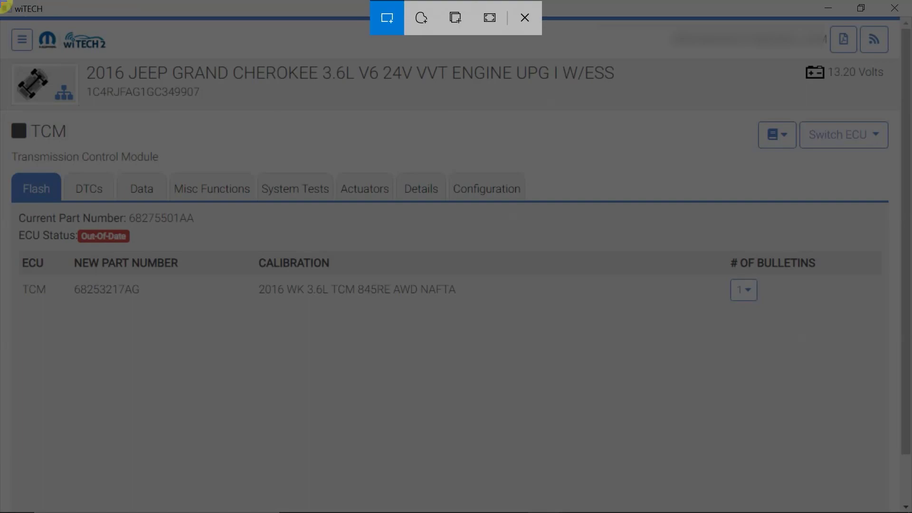
mouse_move(0, 0)
mouse_down()
mouse_move(495, 375)
mouse_move(911, 512)
mouse_up()
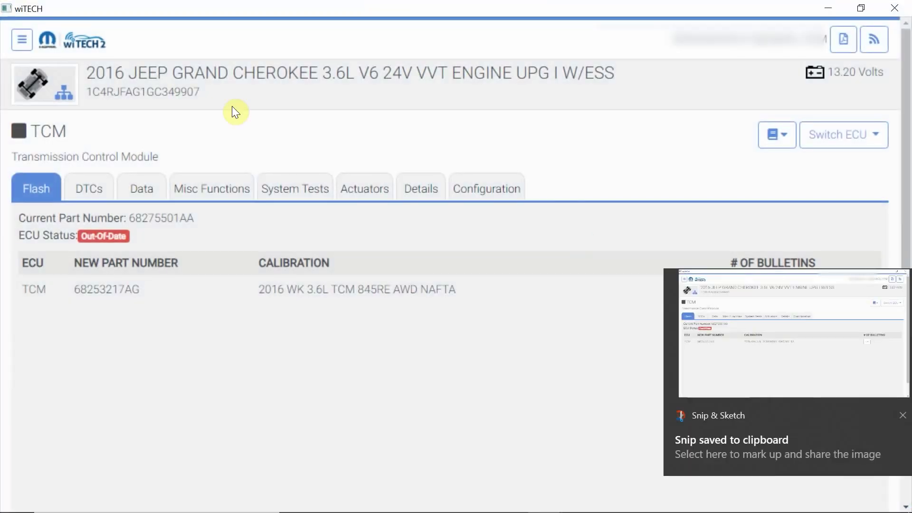
click(715, 314)
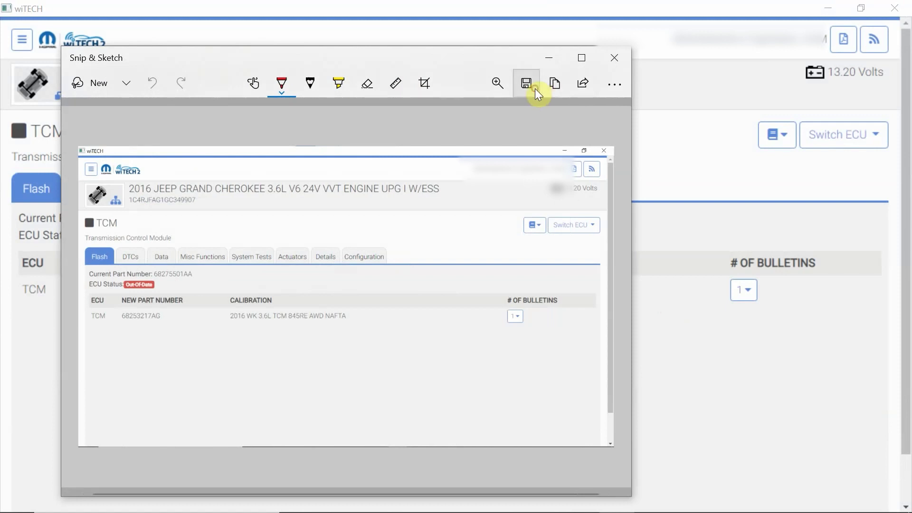
click(612, 60)
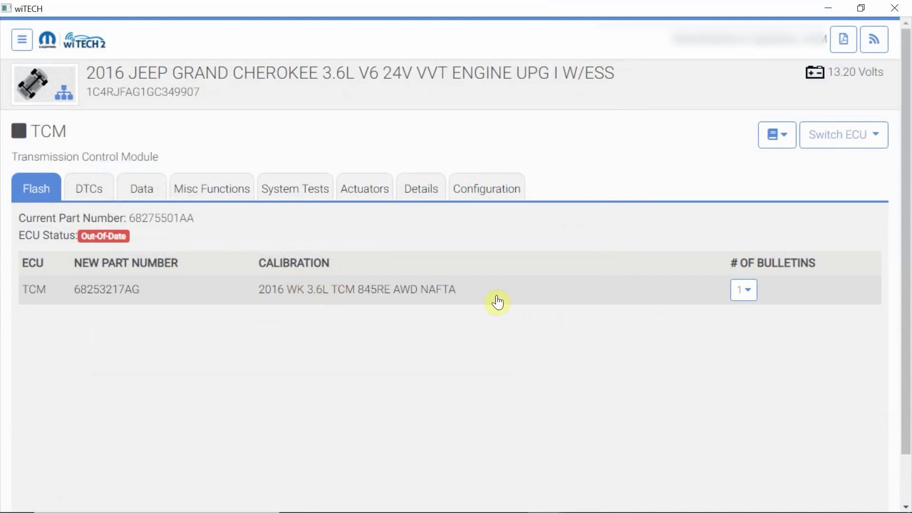
Start the TCM calibration flash and record the customer concern category and complaint
click(743, 290)
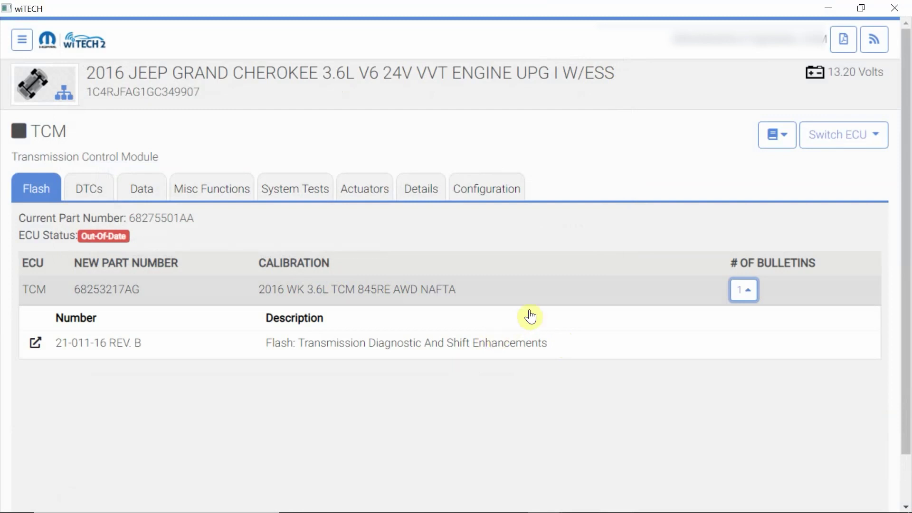
click(550, 299)
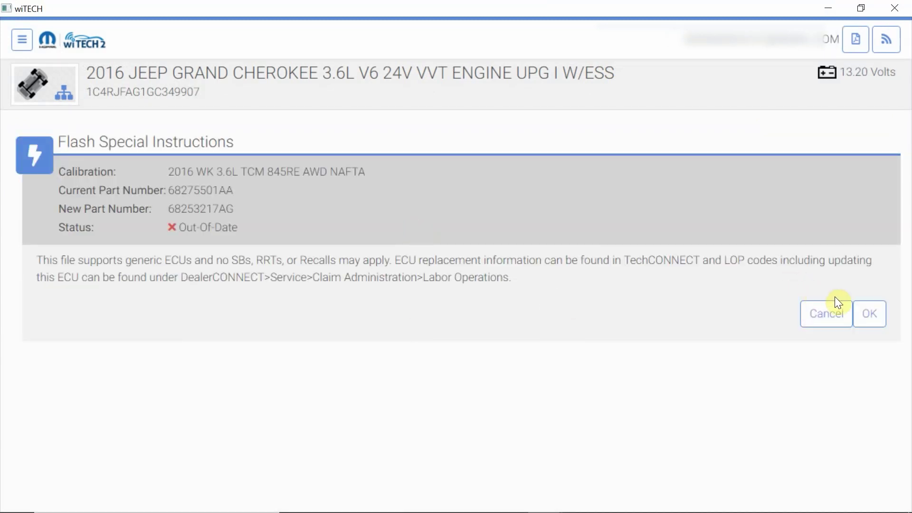
click(864, 315)
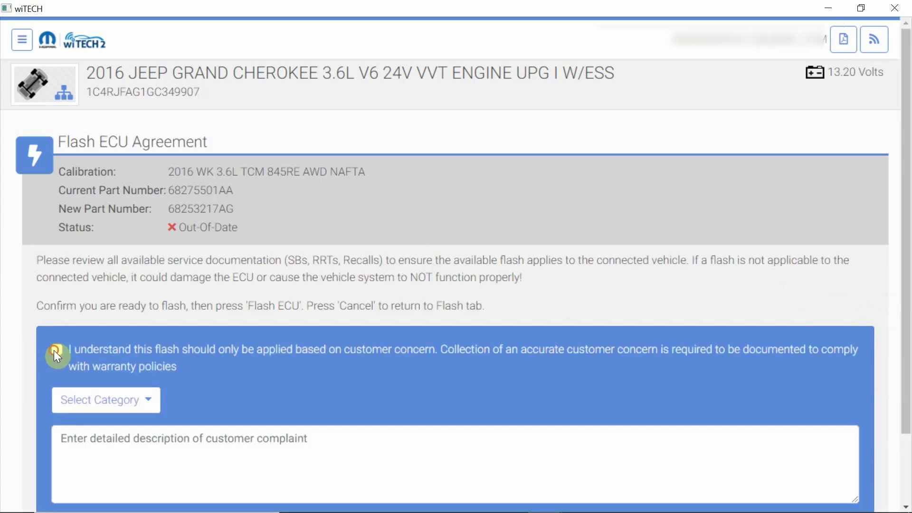
click(118, 395)
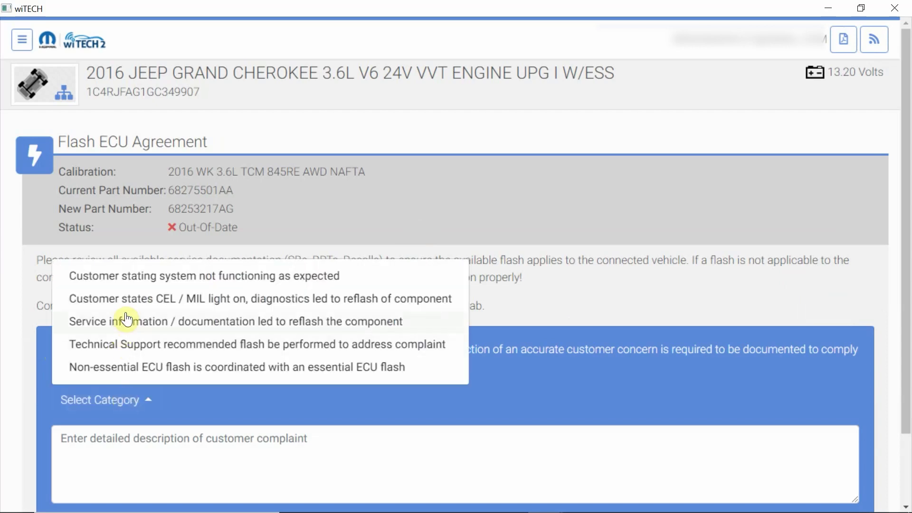
click(160, 277)
click(146, 446)
text(re)
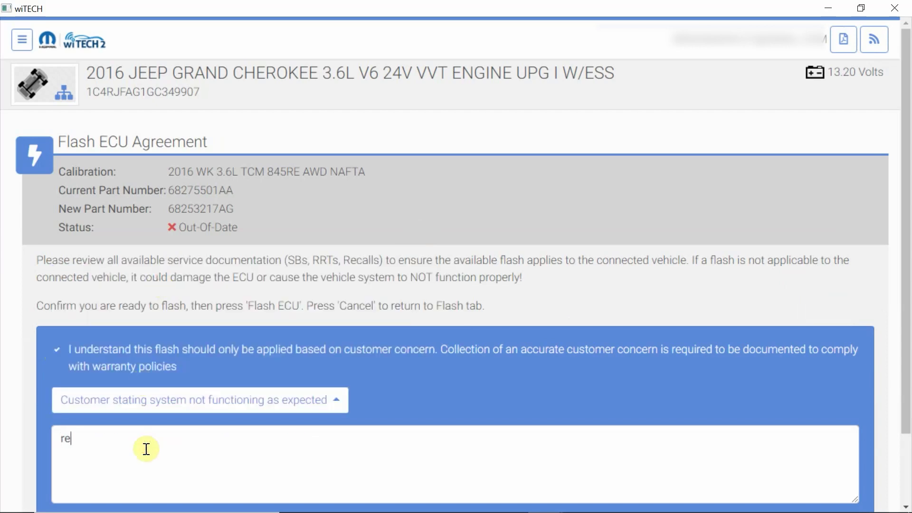
text(placement )
text(trans)
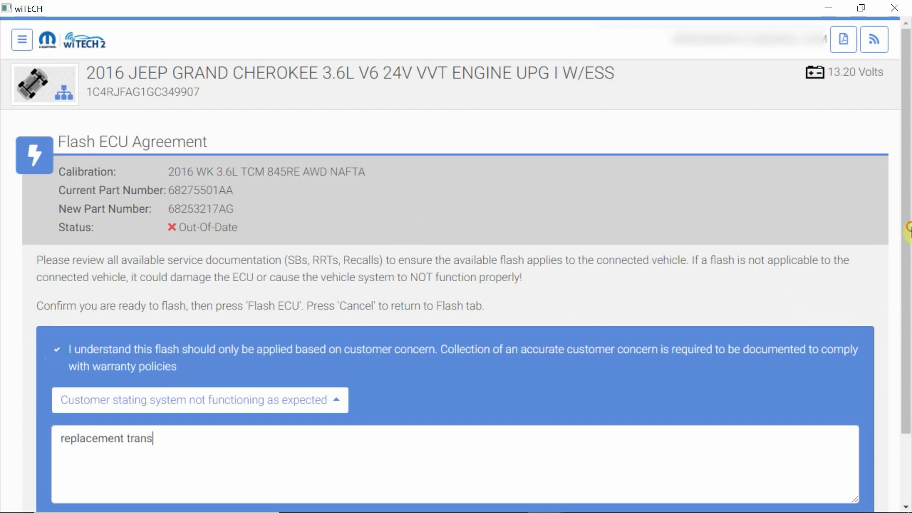
drag(908, 309, 907, 383)
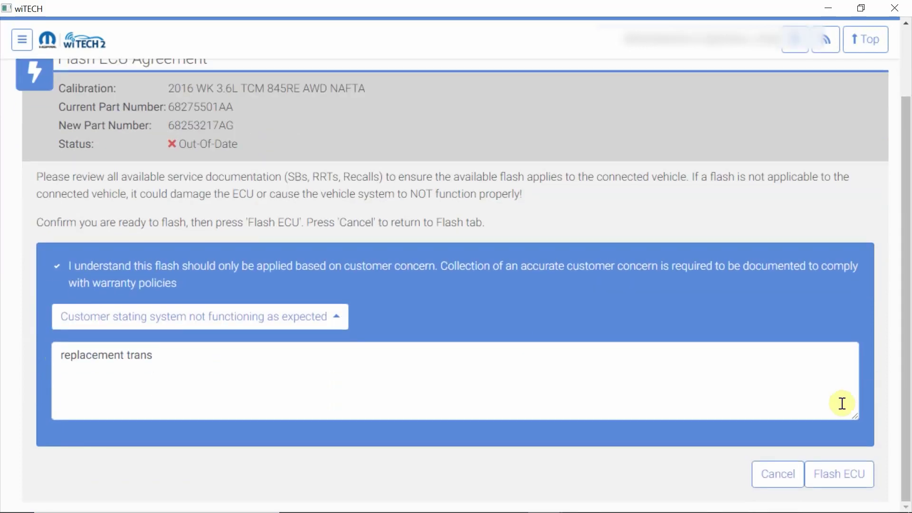
Accept the agreement and choose the Yearly reprogramming subscription
click(834, 473)
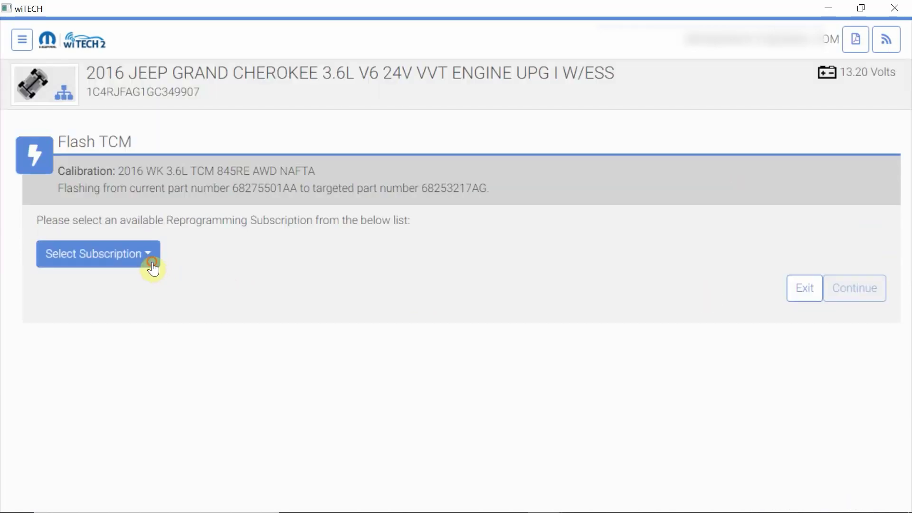
click(150, 267)
click(132, 287)
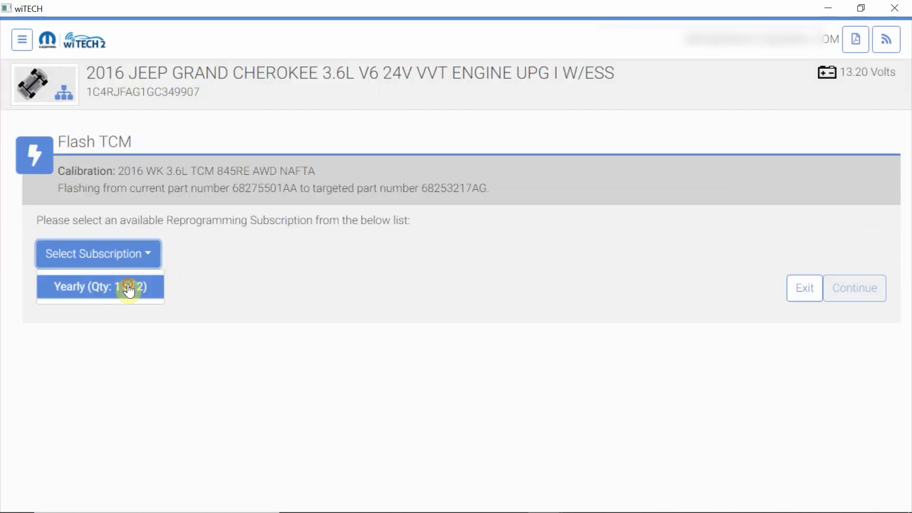
click(833, 286)
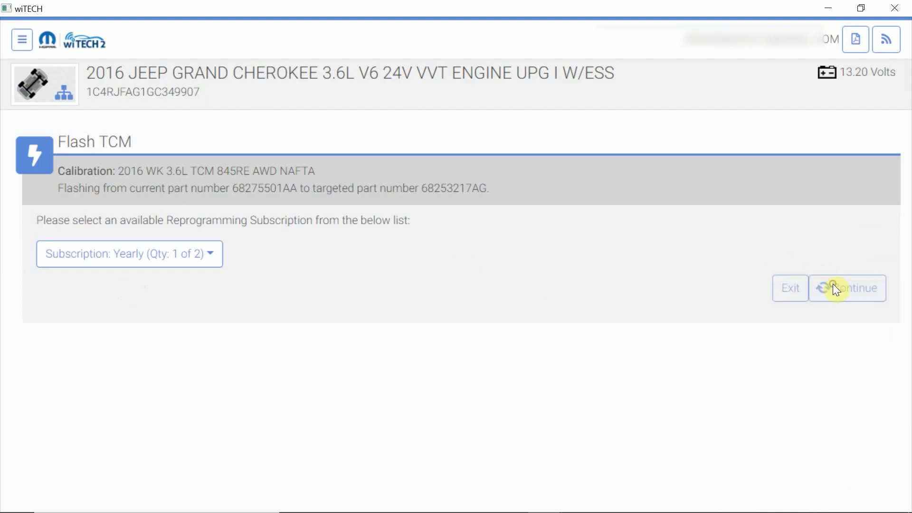
Log in to TechAuthority with email, password and the pasted emailed token
click(549, 156)
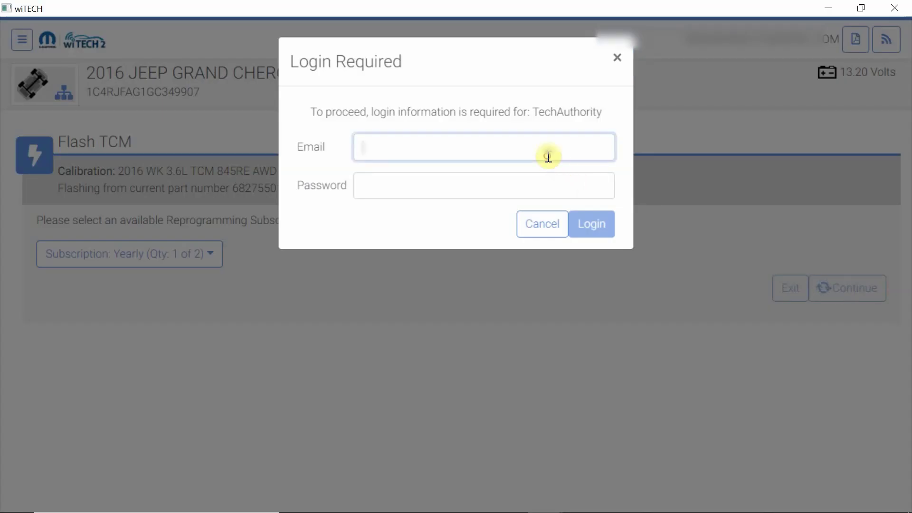
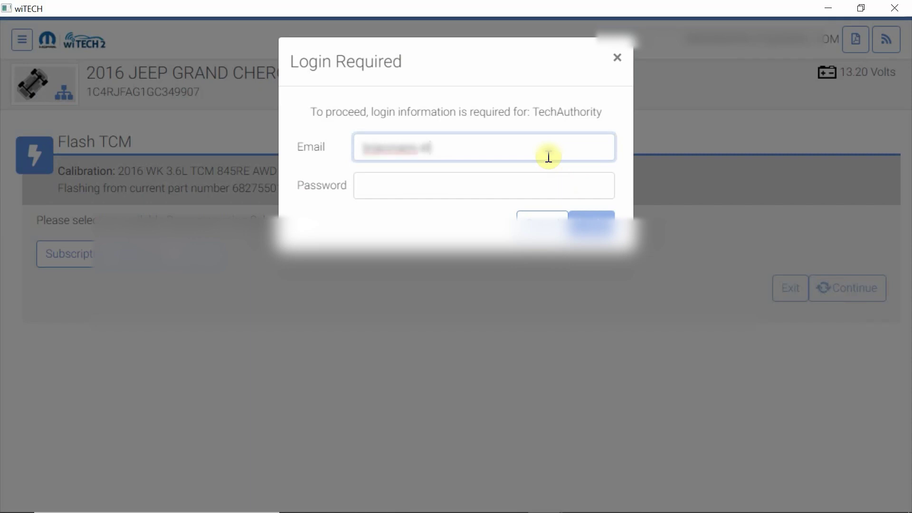
key(Tab)
click(581, 225)
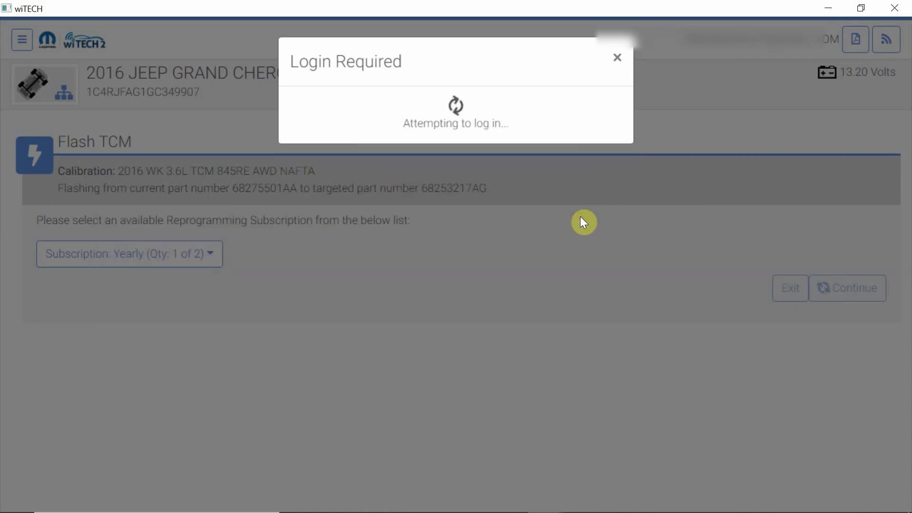
click(501, 166)
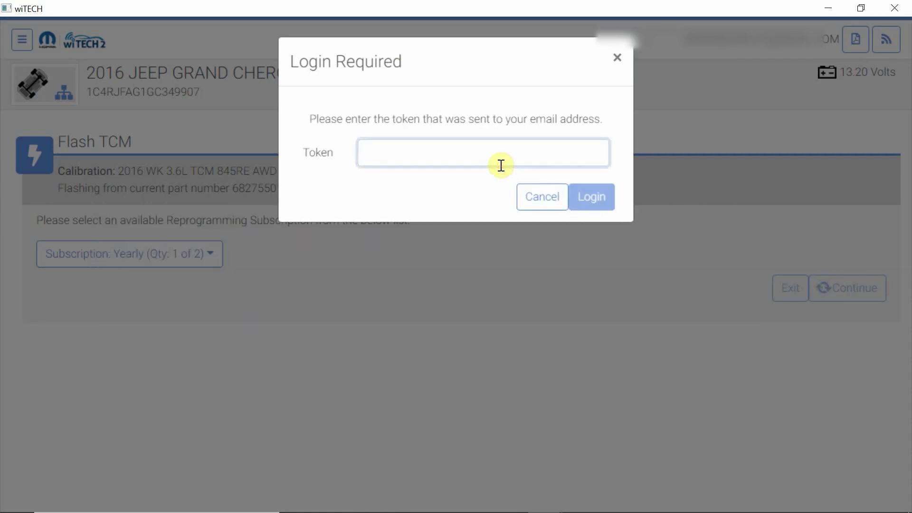
key(ctrl+v)
click(577, 197)
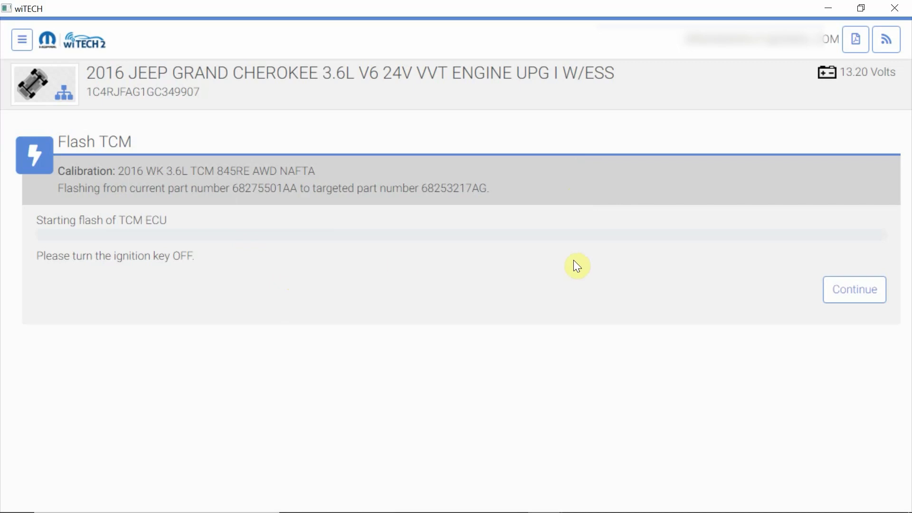
Confirm the ignition off and on prompts, then return to the topology once the TCM reaches 68253217AG
click(832, 300)
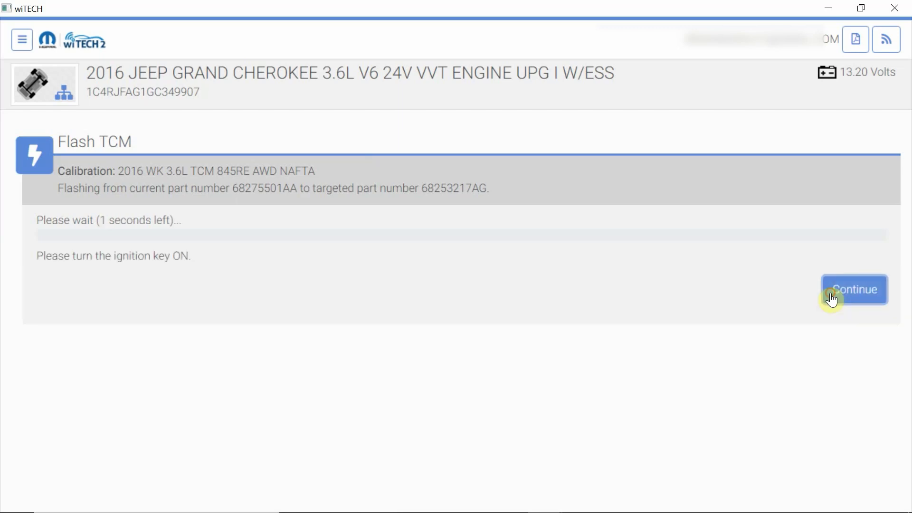
click(831, 300)
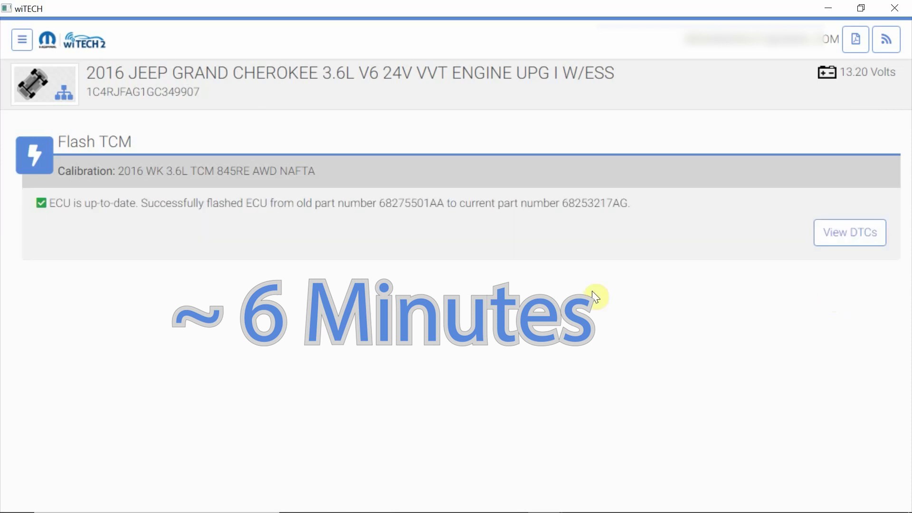
click(62, 81)
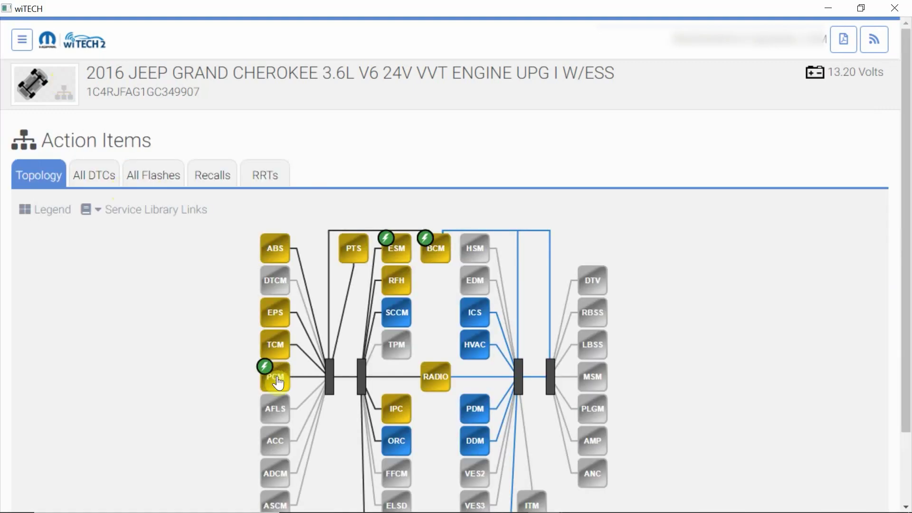
Flash the PCM to 68252316AN and snip the flash success message
click(277, 381)
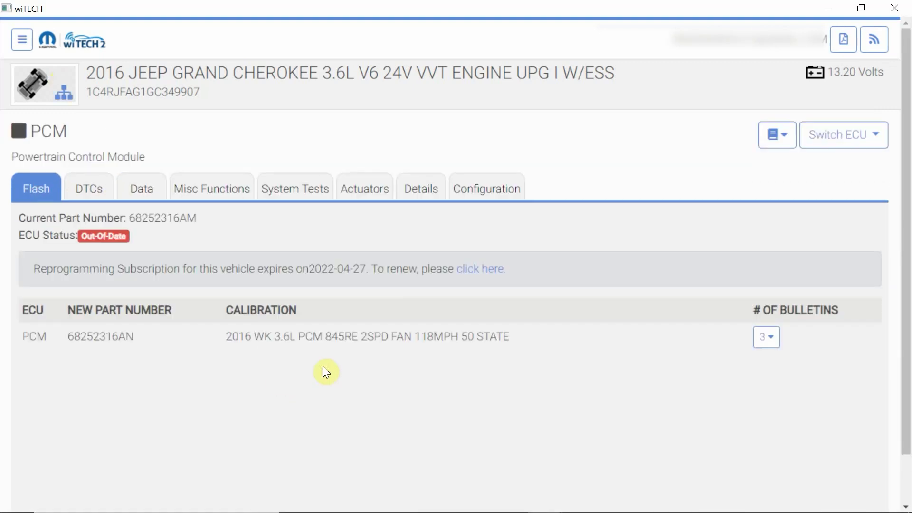
click(479, 335)
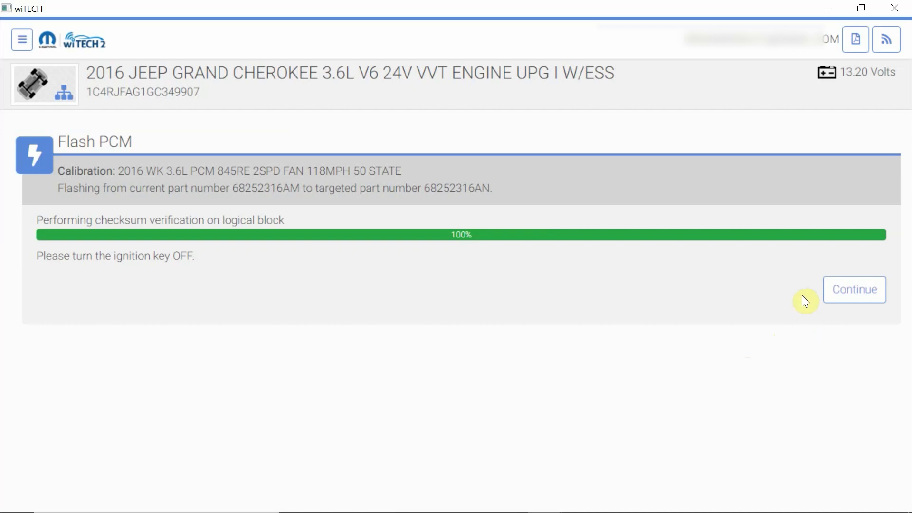
click(836, 298)
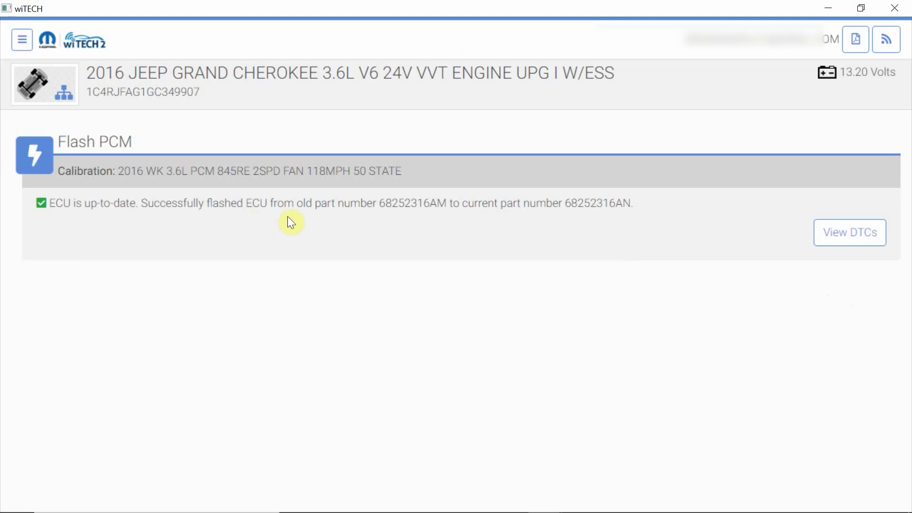
key(super+shift+s)
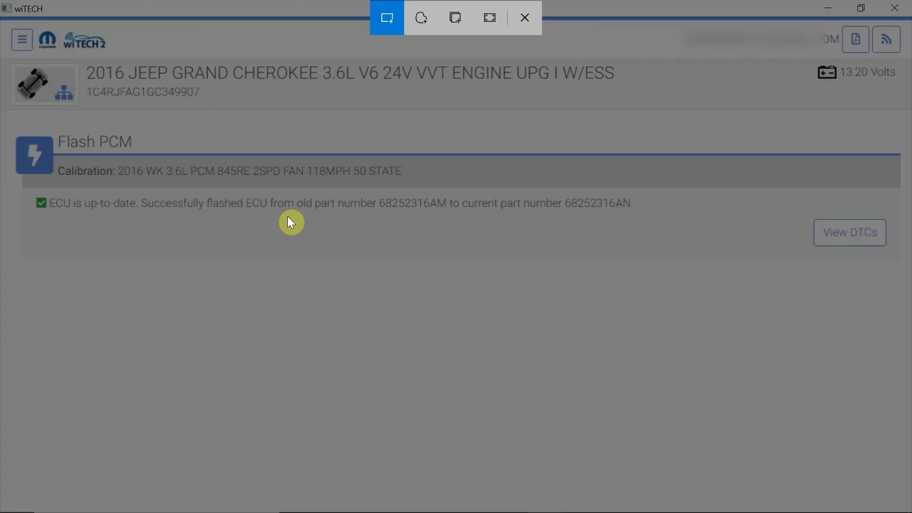
drag(4, 6, 292, 367)
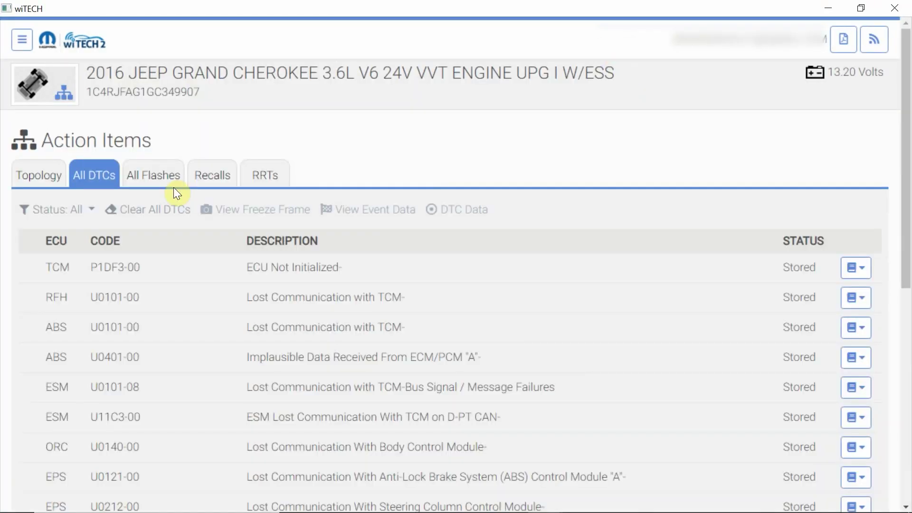
Clear all DTCs from every module, then return to the module topology
click(163, 209)
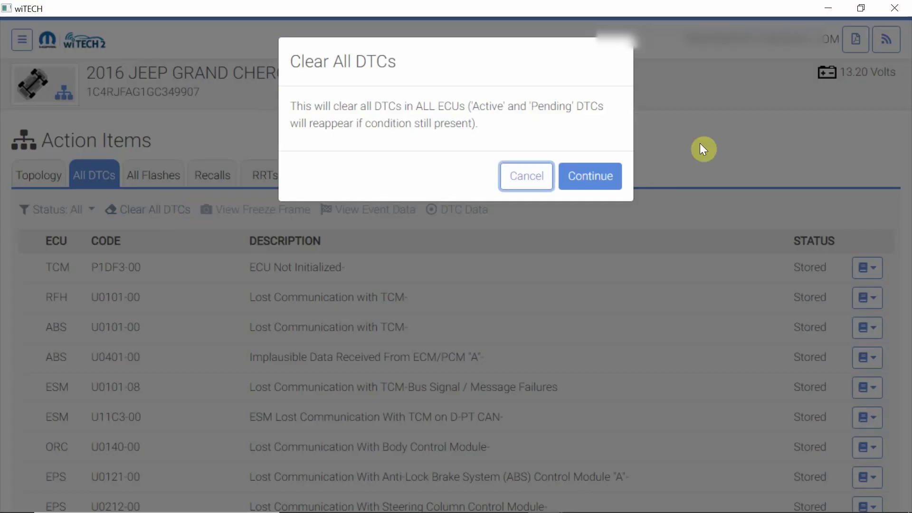
click(591, 183)
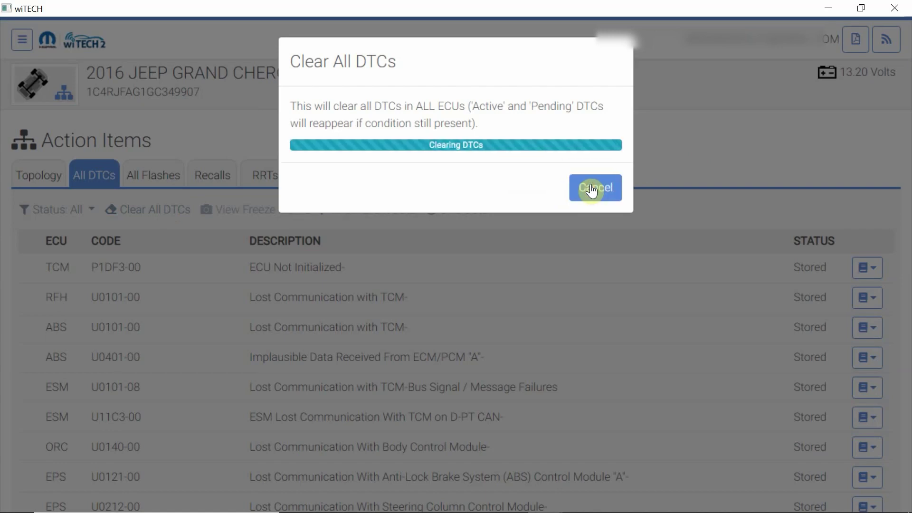
click(594, 216)
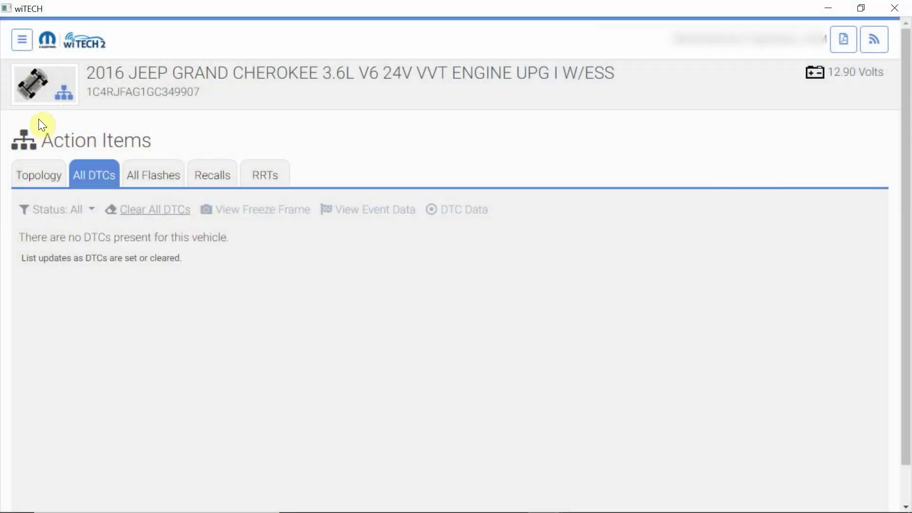
click(40, 101)
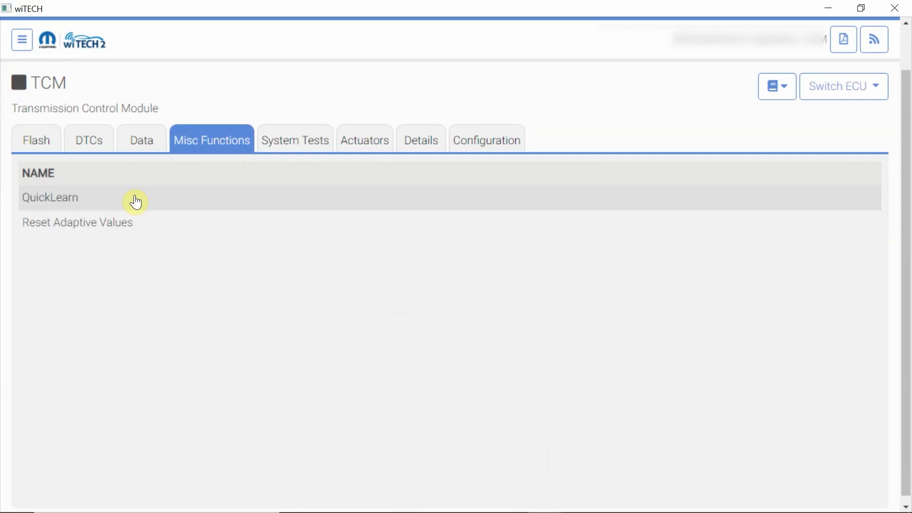
Run the TCM's Reset Adaptive Values procedure, close it, and return to the topology
click(121, 221)
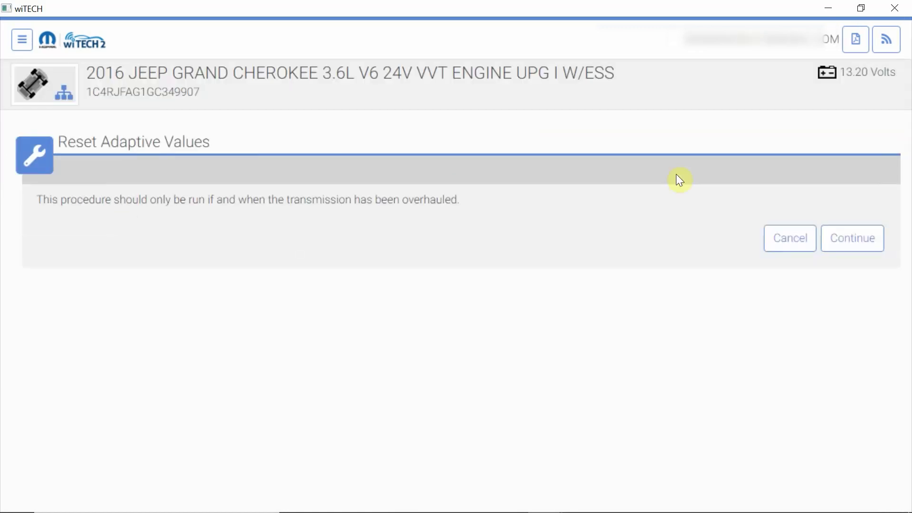
click(882, 227)
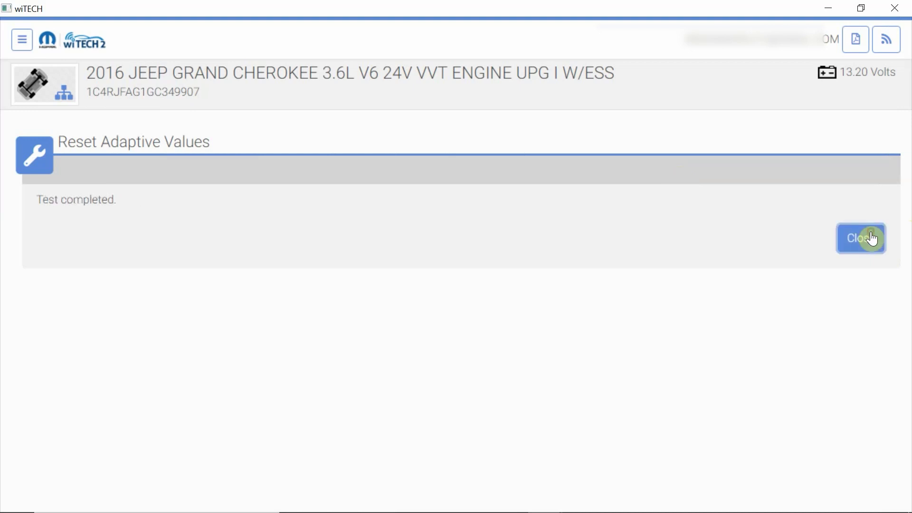
click(872, 237)
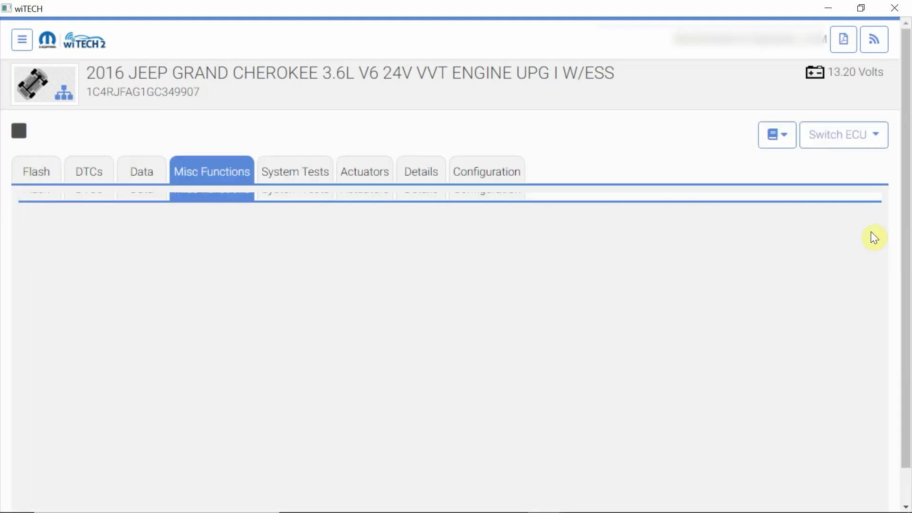
click(30, 97)
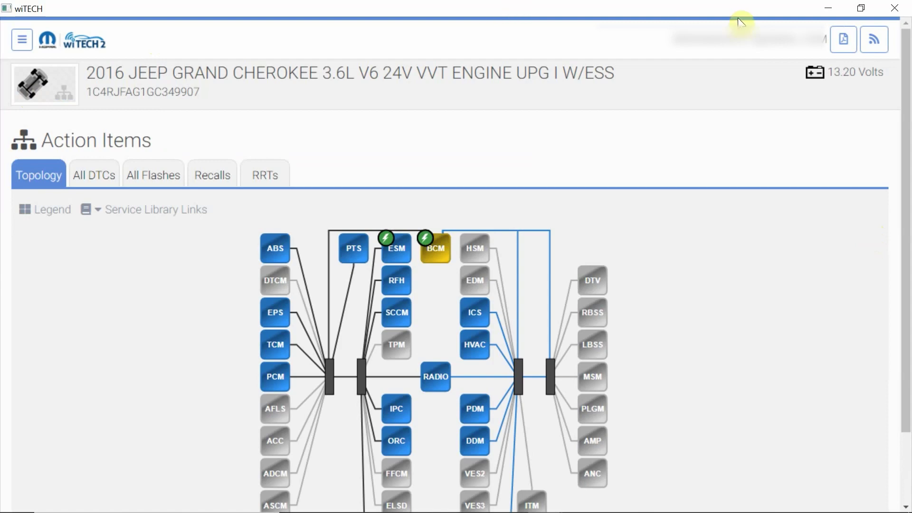
Create a Vehicle Scan Report PDF for the Jeep from the Fast Print page
click(836, 42)
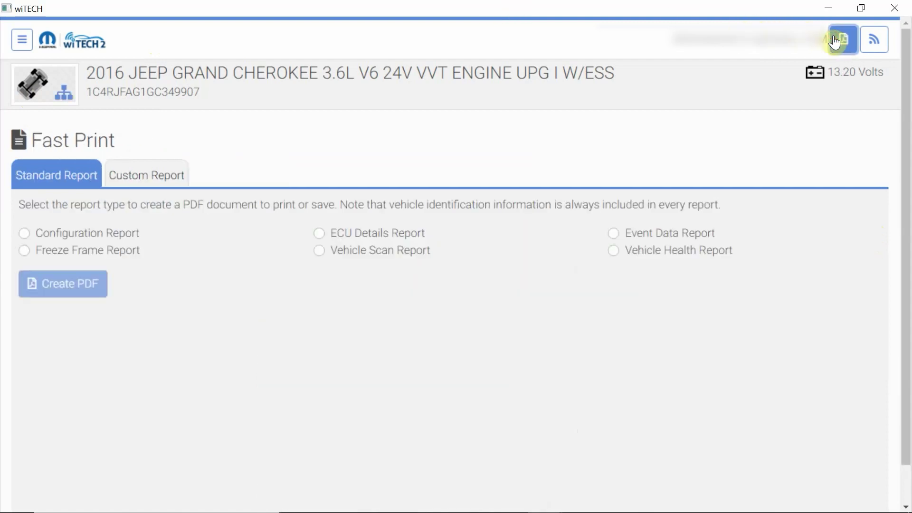
click(380, 252)
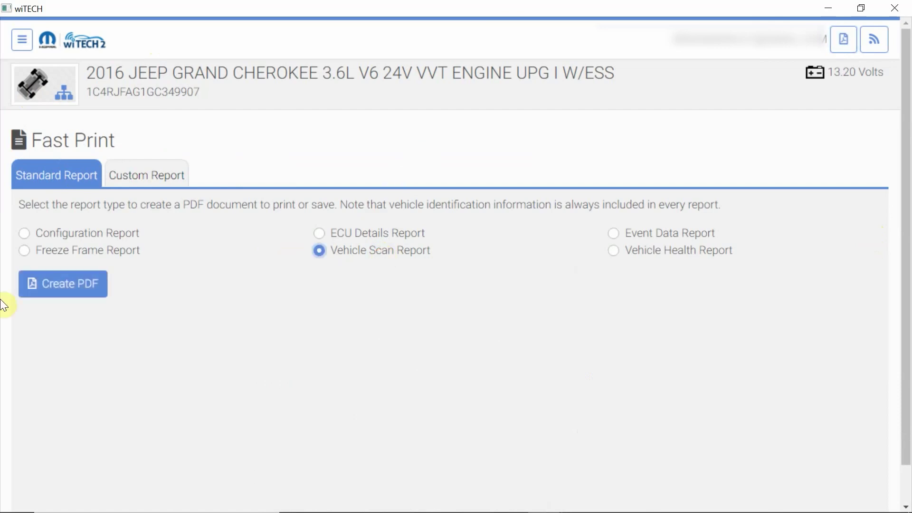
click(43, 292)
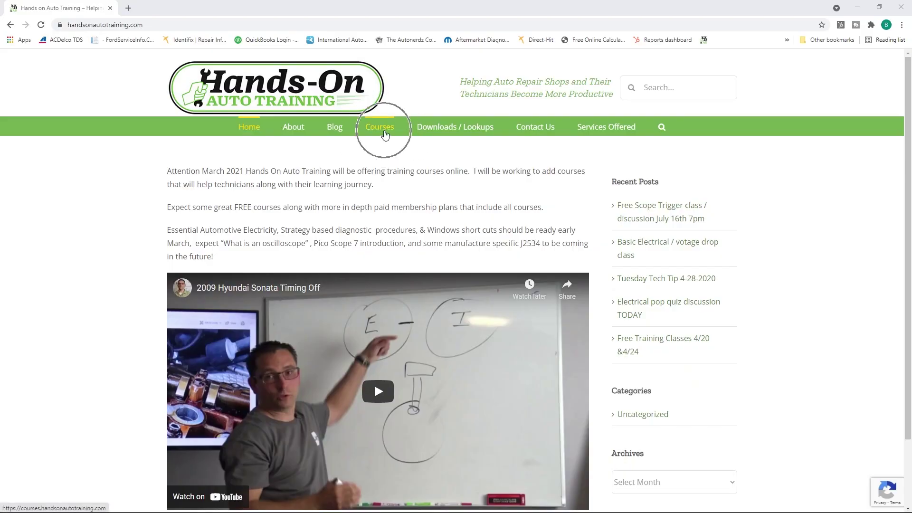
Open the Hands-On Auto Training Courses page listing the latest courses
click(384, 135)
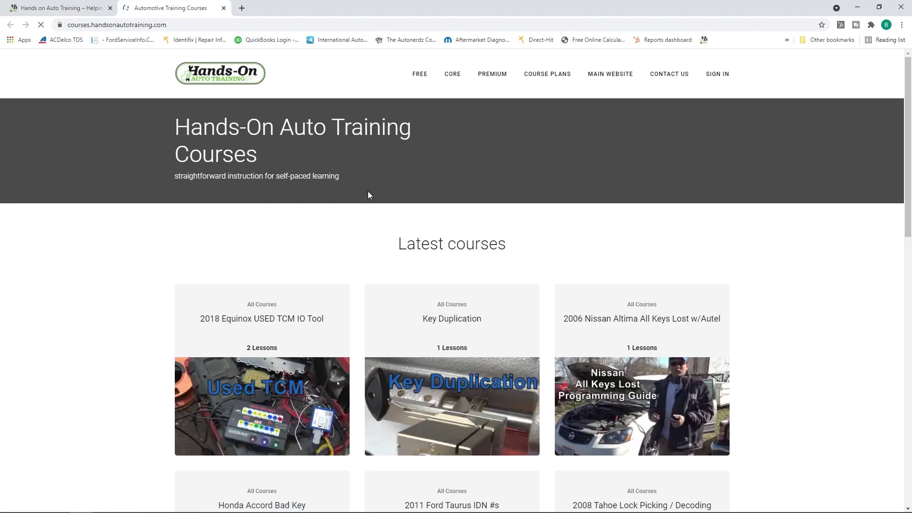